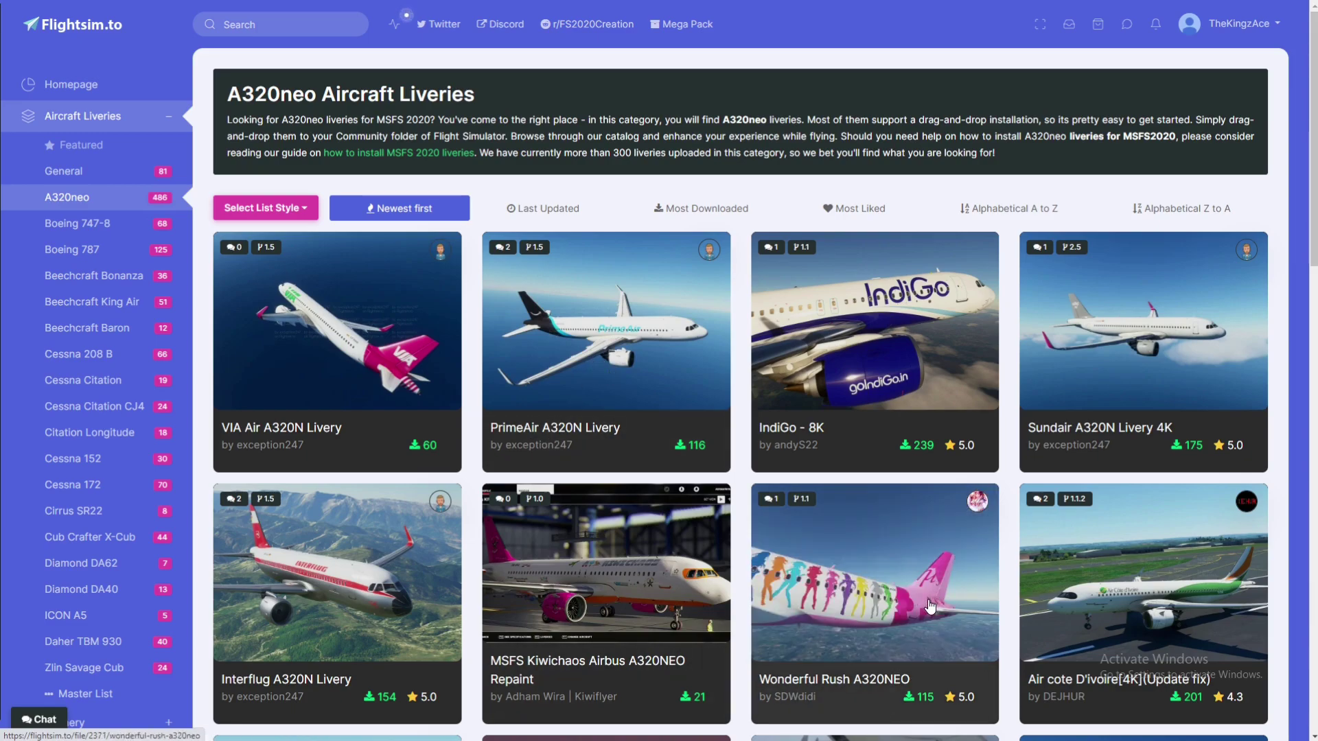
# Browse the newest A320neo liveries and go to page 13 of the catalogue
pyautogui.scroll(-8, 906, 629)
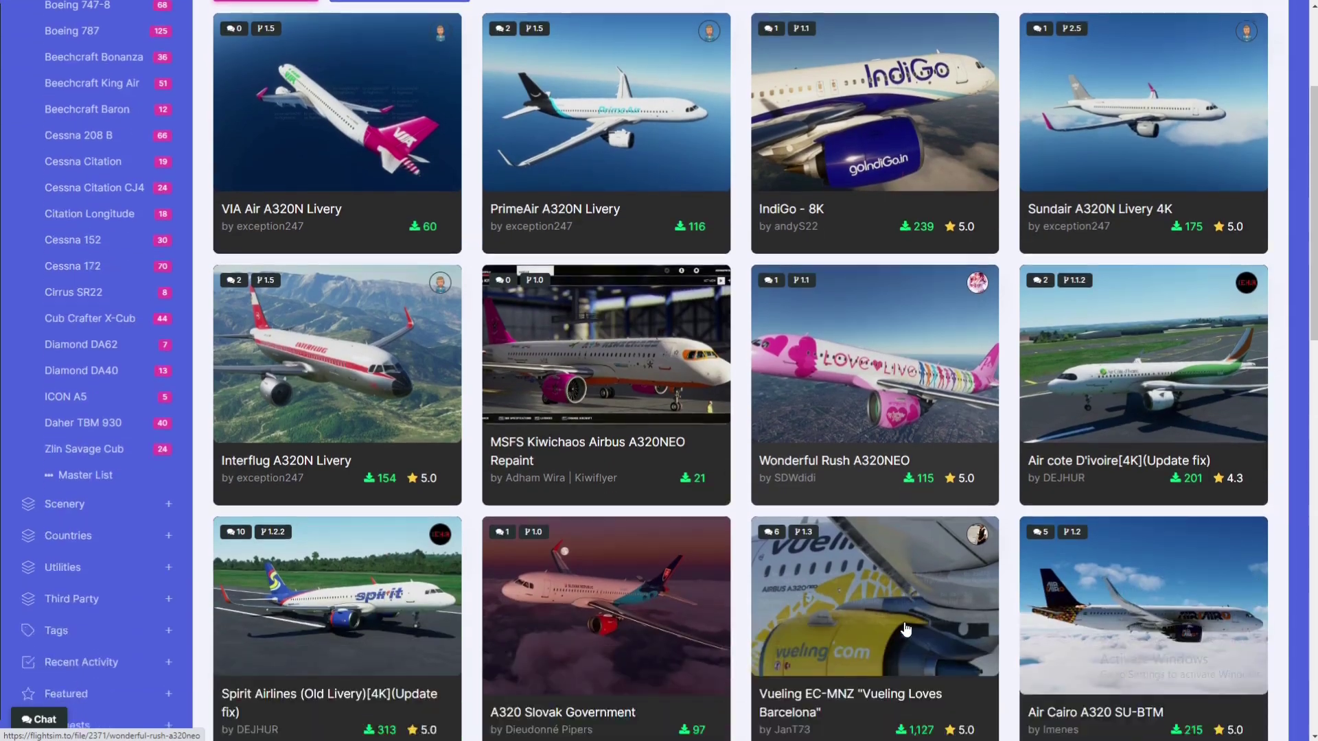
pyautogui.scroll(-5, 904, 630)
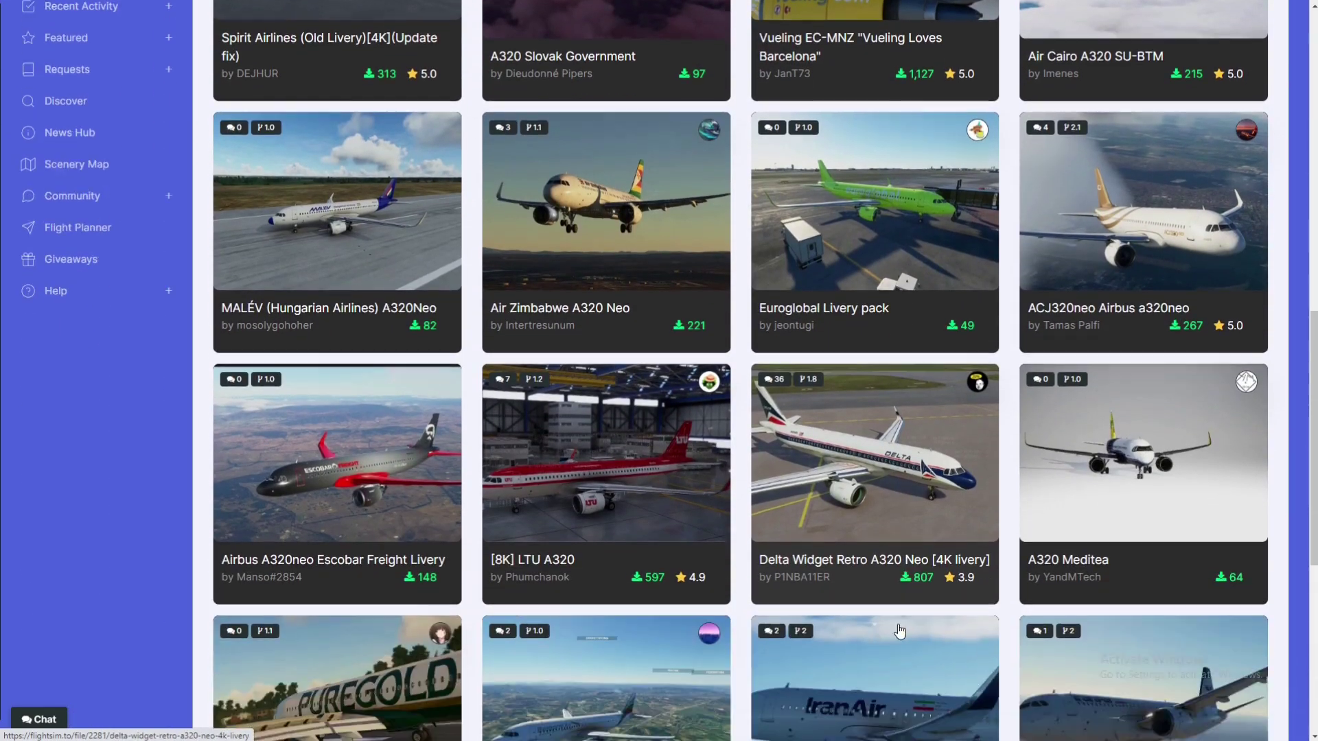
pyautogui.scroll(-5, 890, 633)
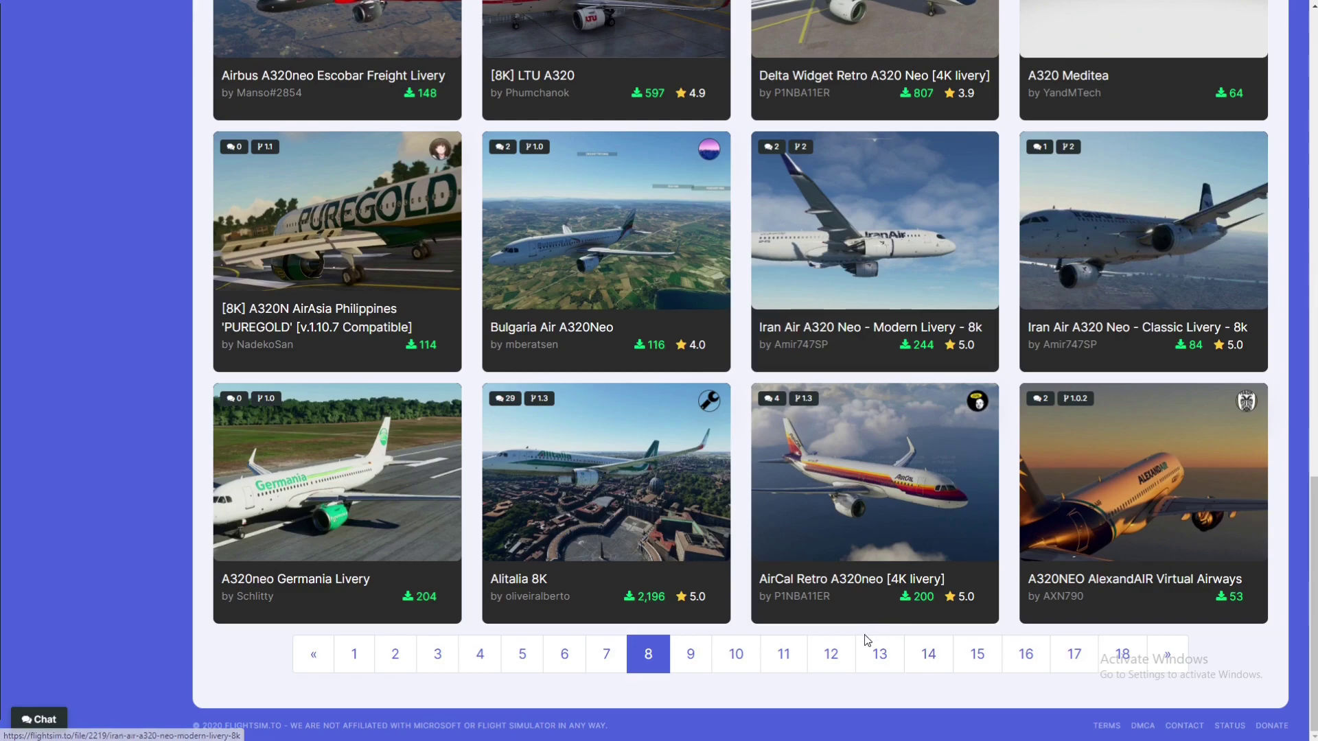
pyautogui.click(876, 653)
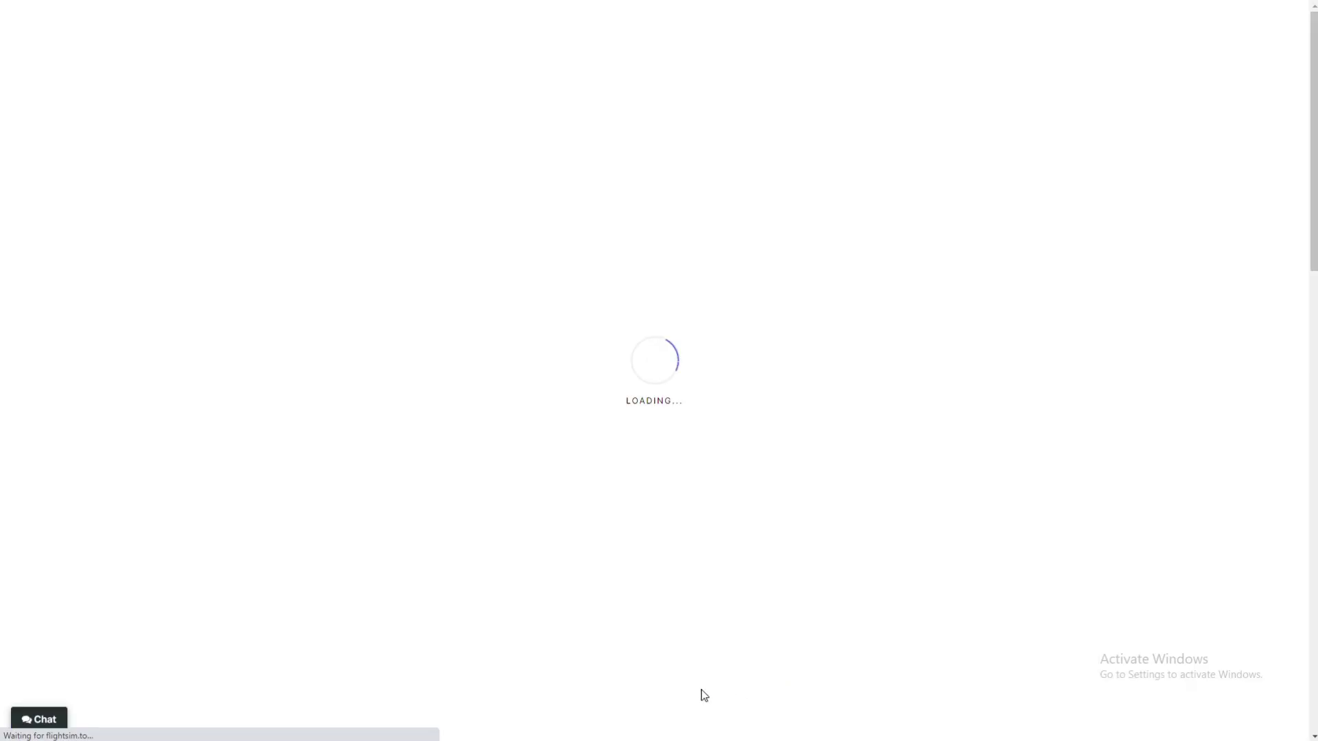
# Find the A320 Neo Brussels Airlines - SN Rackham (Tintin) livery on this page and open its file page
pyautogui.scroll(-10, 607, 614)
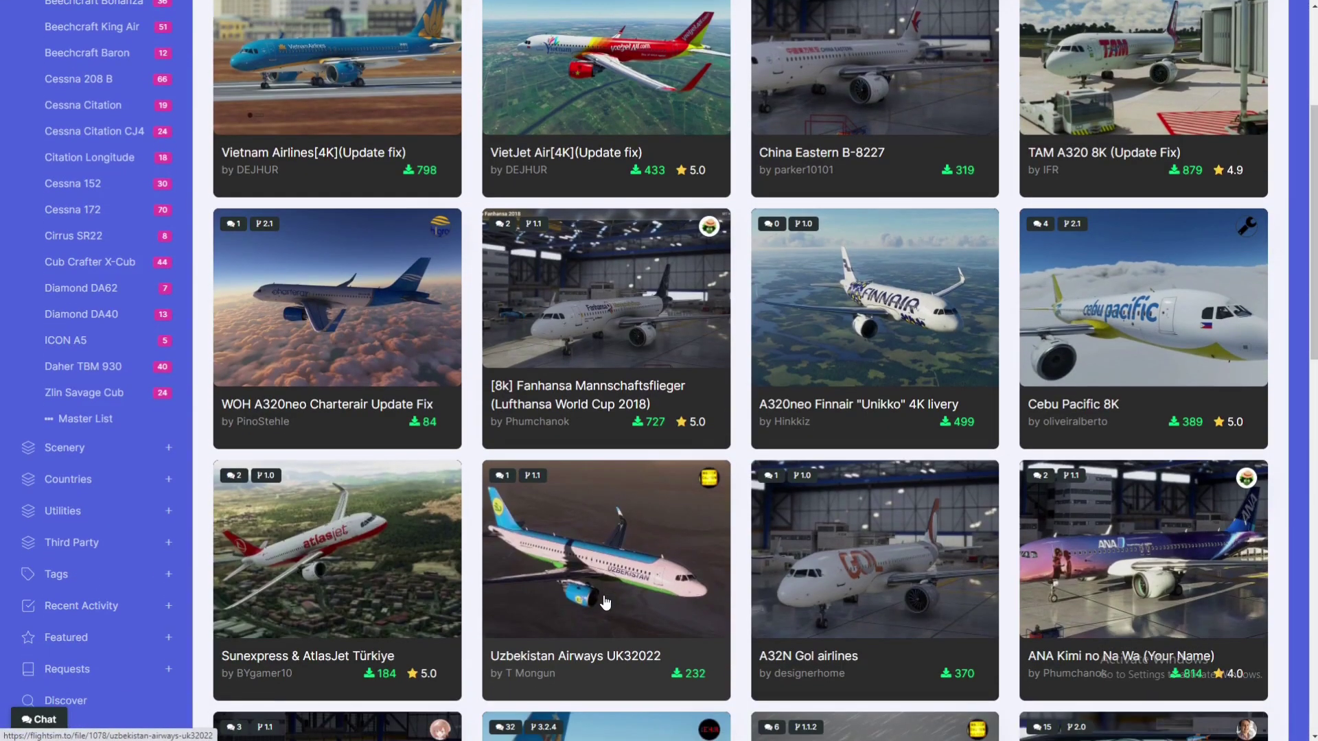
pyautogui.scroll(-10, 605, 600)
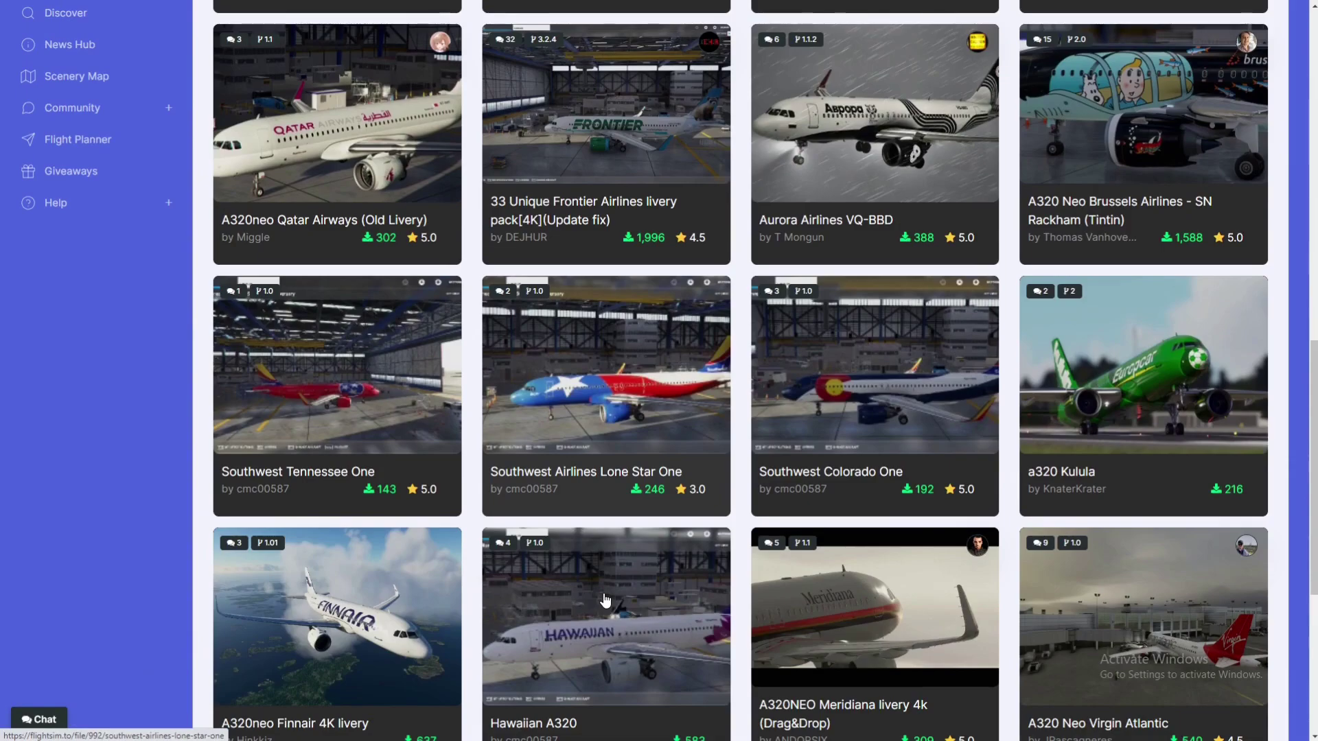
pyautogui.scroll(6, 697, 594)
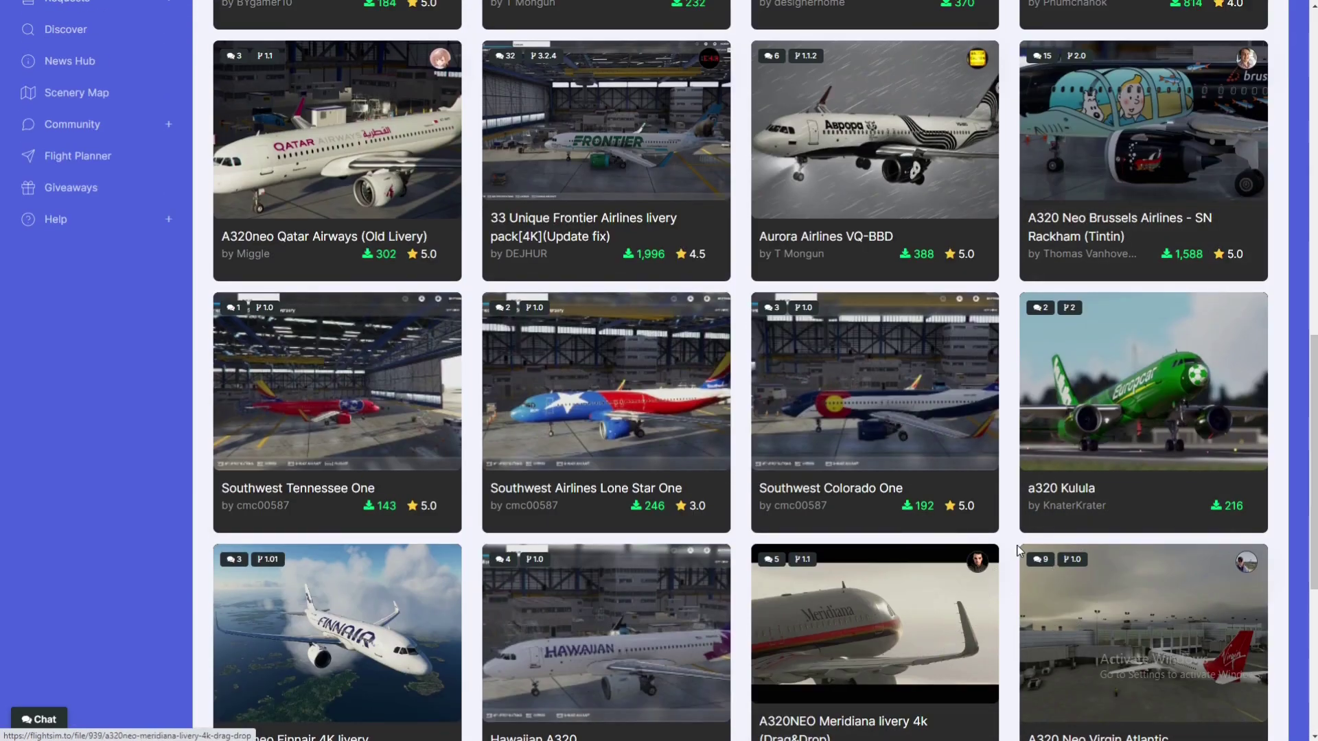
pyautogui.click(1098, 268)
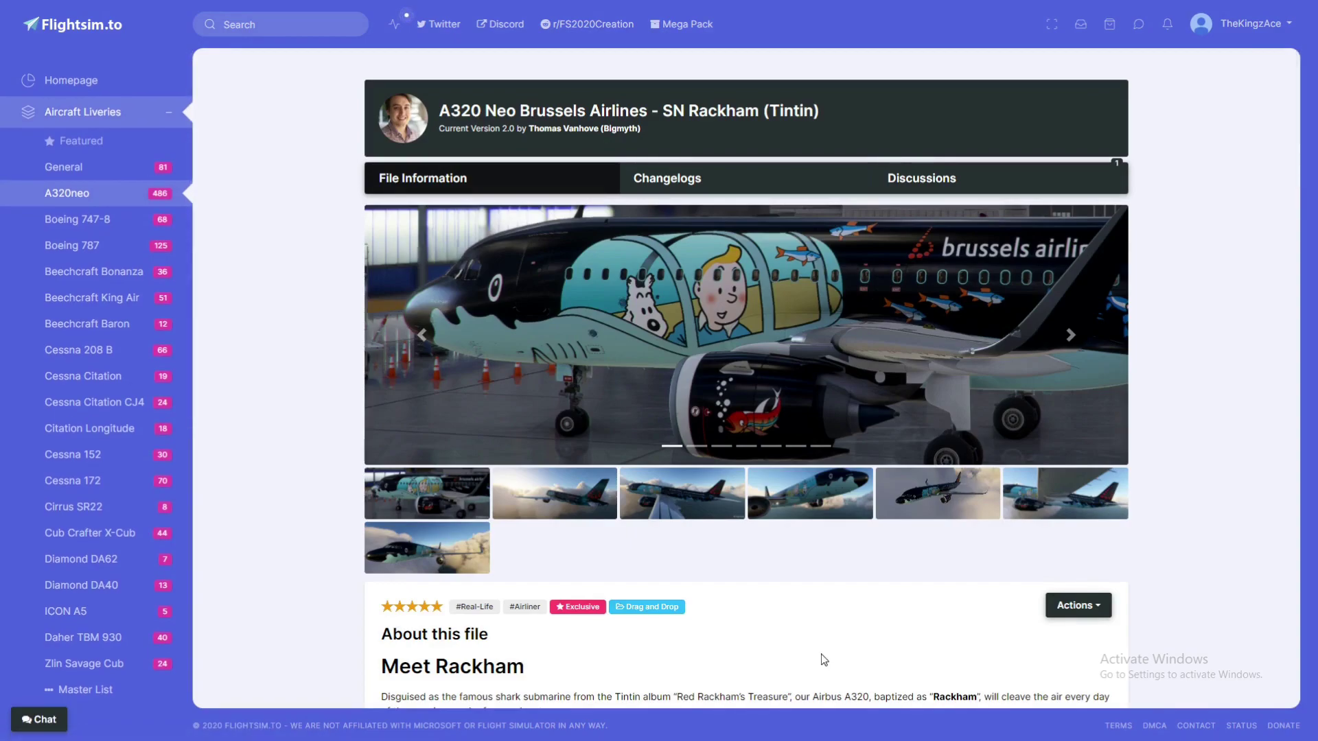
# Download version 2.0 of the Brussels Airlines Tintin livery and open the downloaded zip archive
pyautogui.scroll(-11, 824, 669)
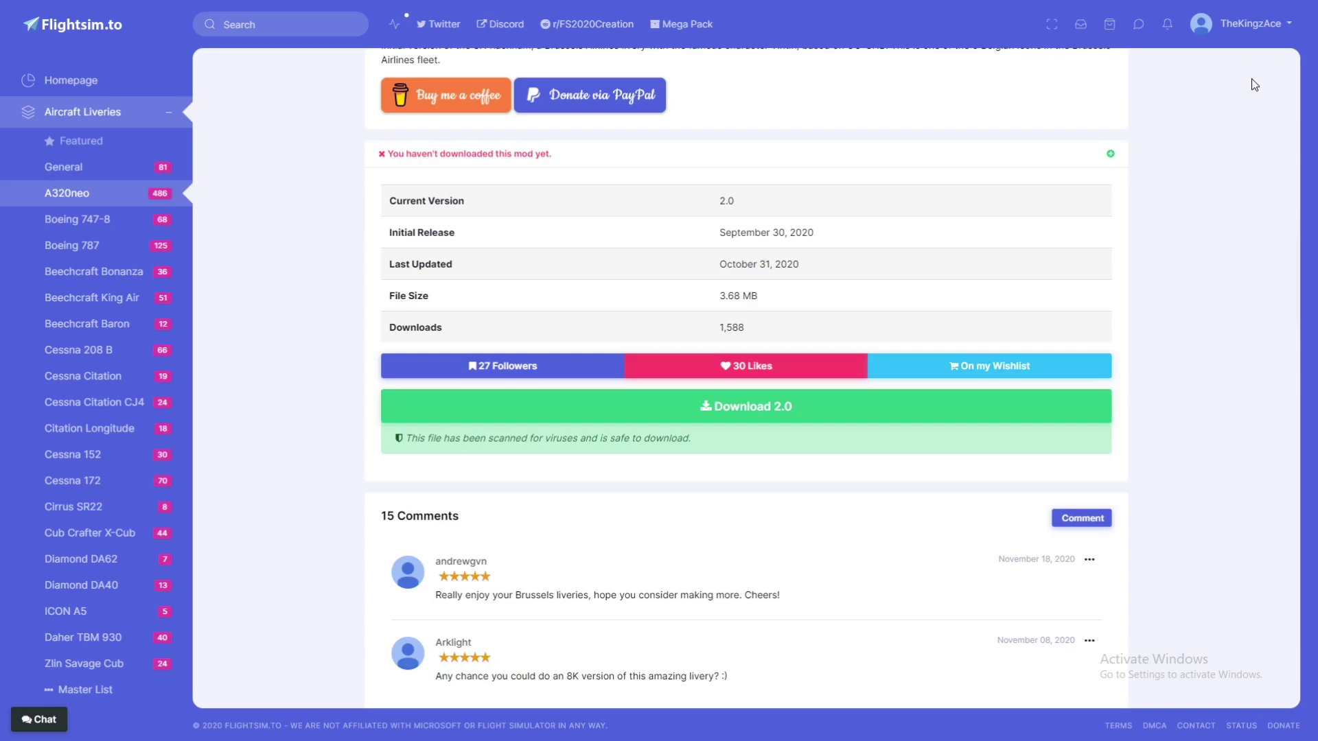
pyautogui.scroll(1, 837, 528)
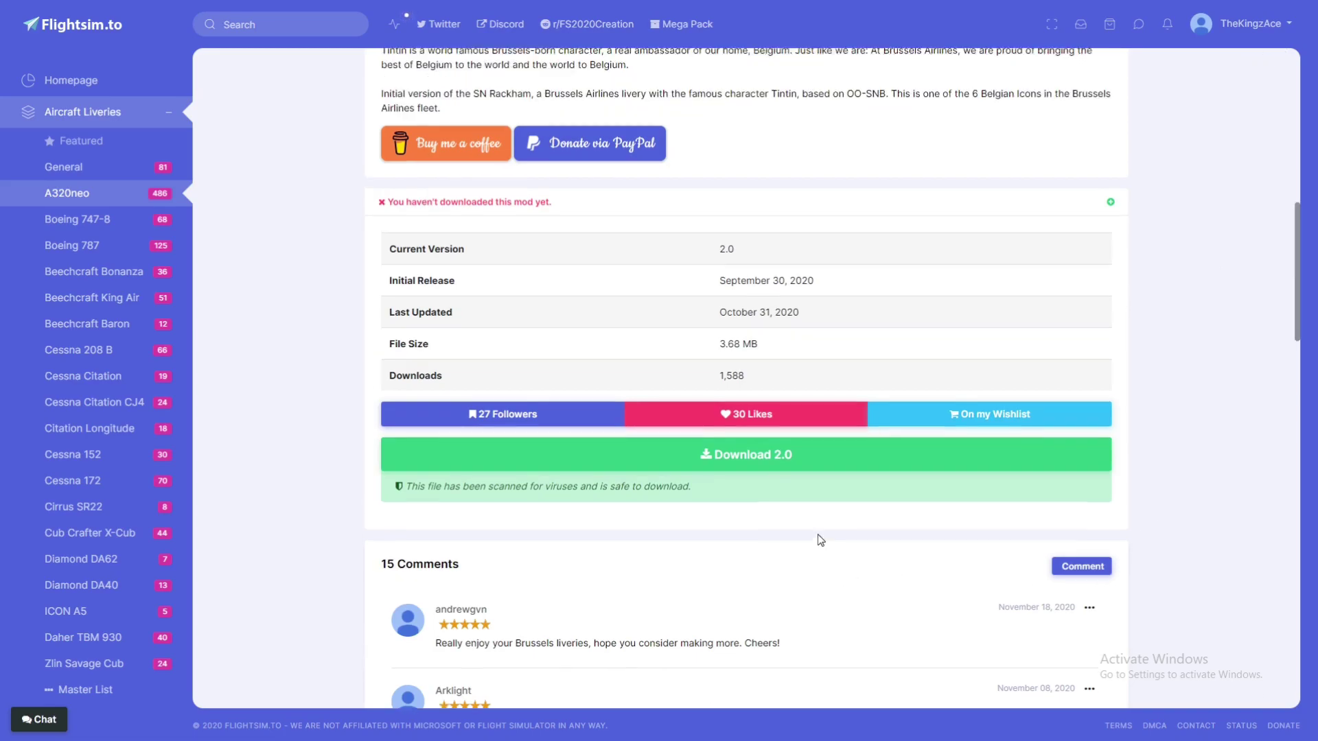
pyautogui.scroll(1, 748, 584)
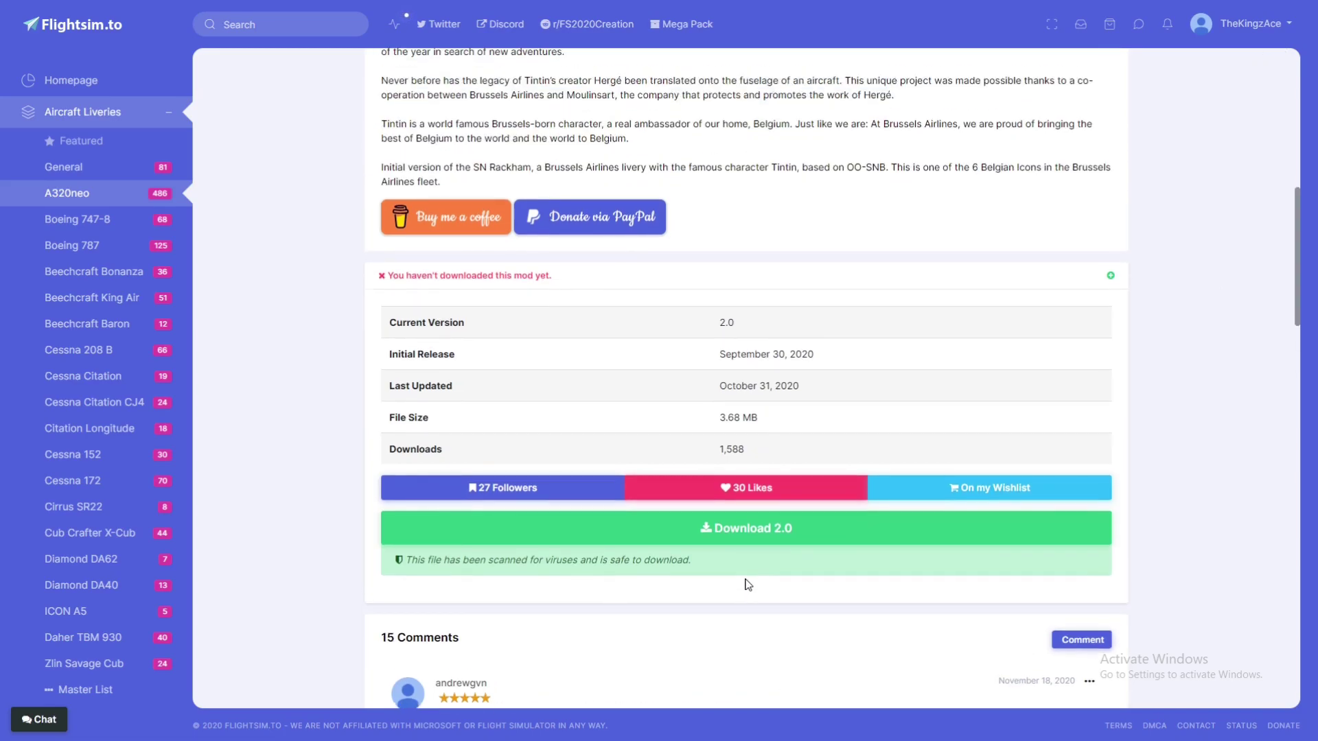
pyautogui.scroll(1, 741, 605)
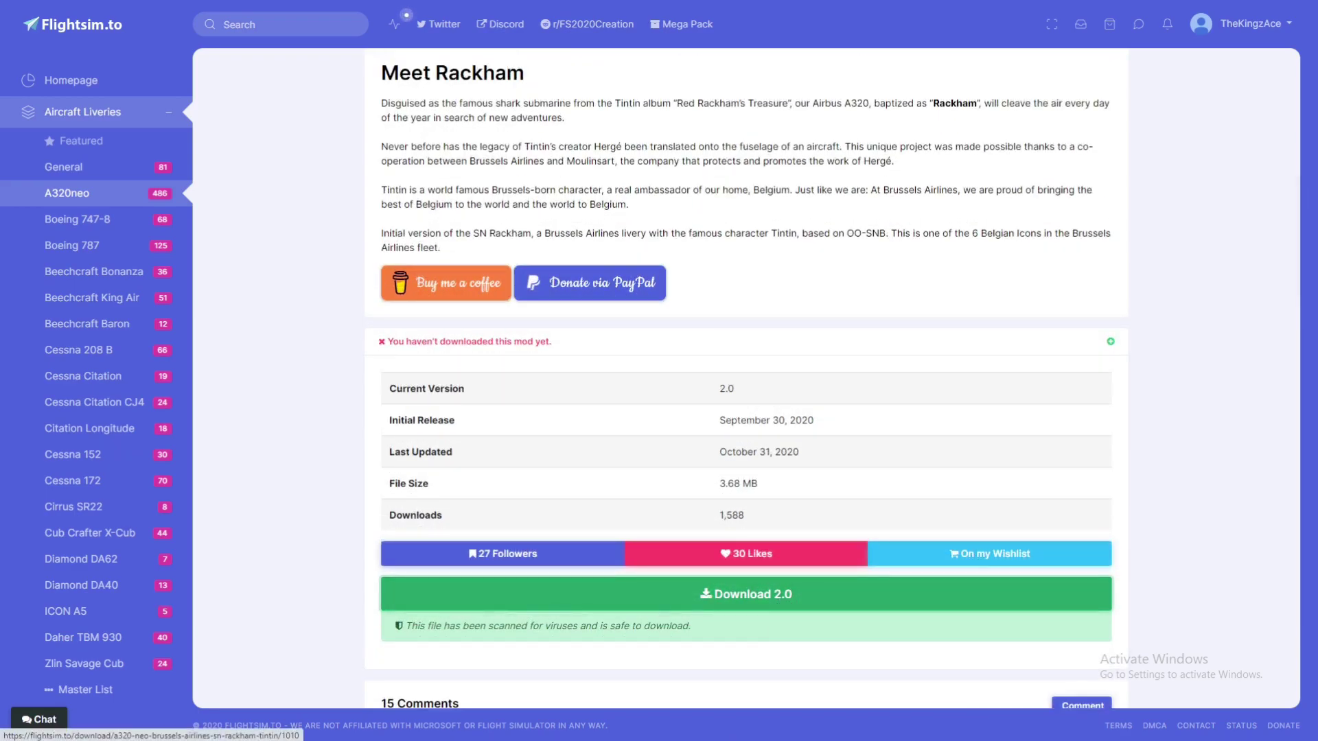
pyautogui.click(778, 599)
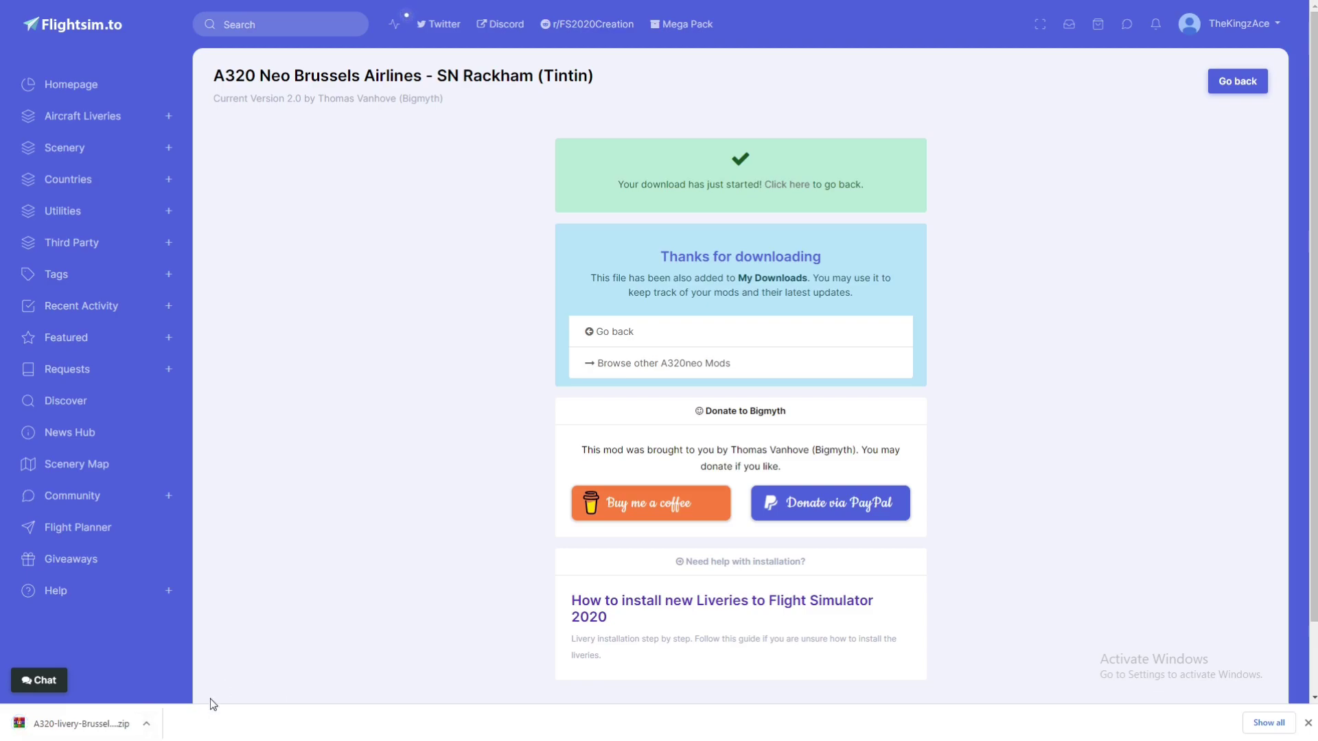
pyautogui.click(85, 734)
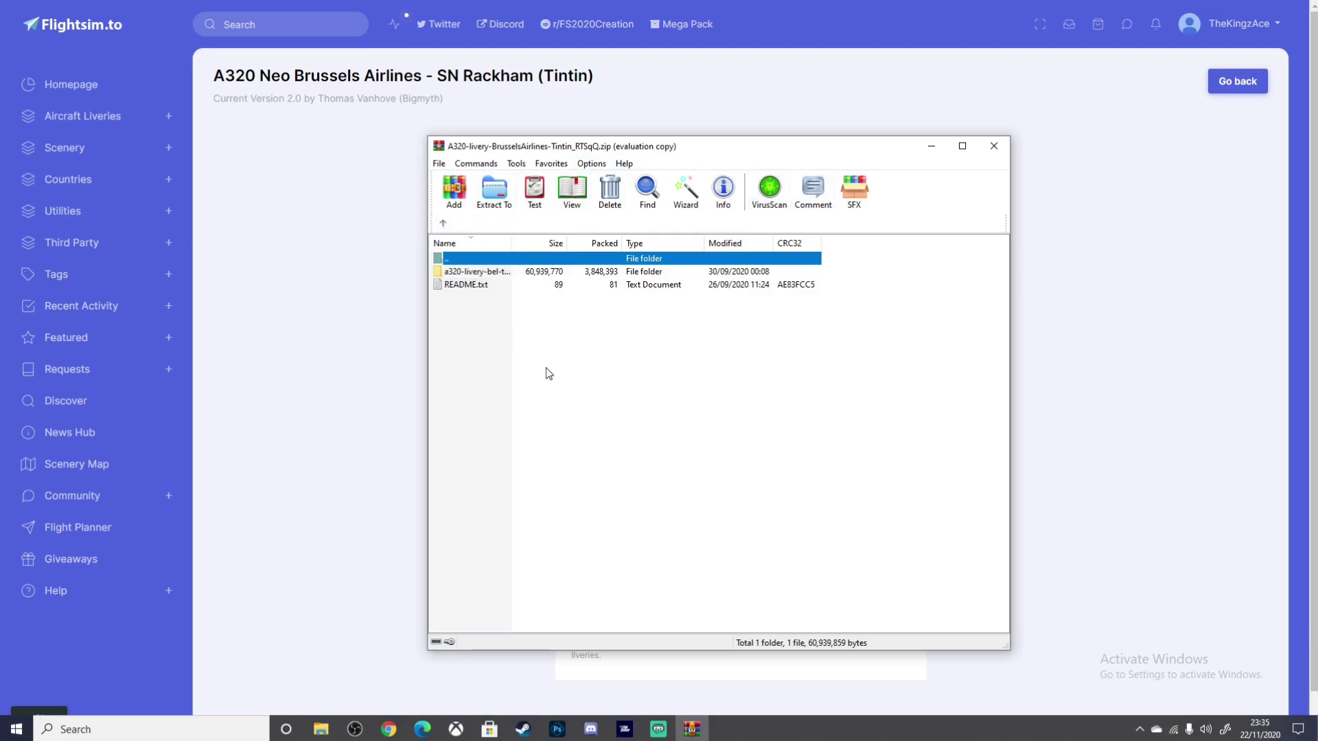
pyautogui.rightClick(475, 271)
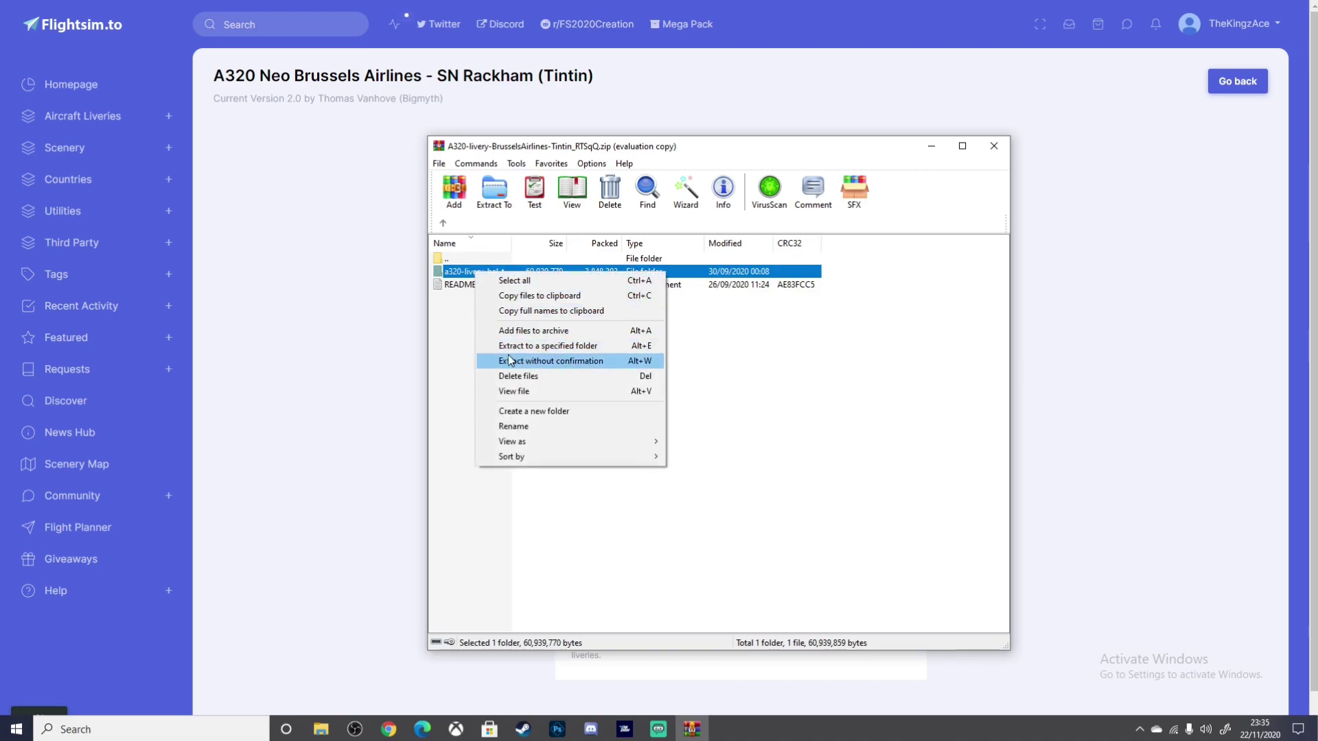
pyautogui.click(727, 360)
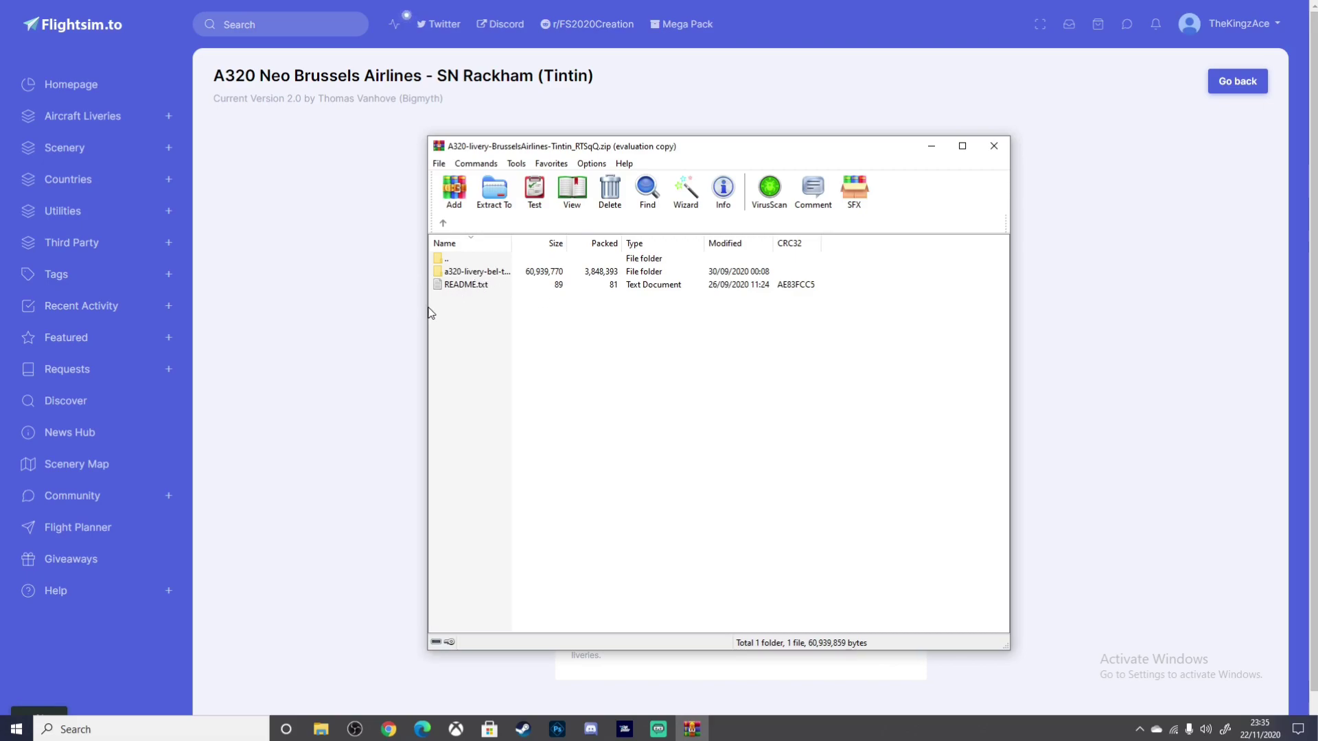
# Read the installation note in the archive's README.txt and close it
pyautogui.doubleClick(467, 286)
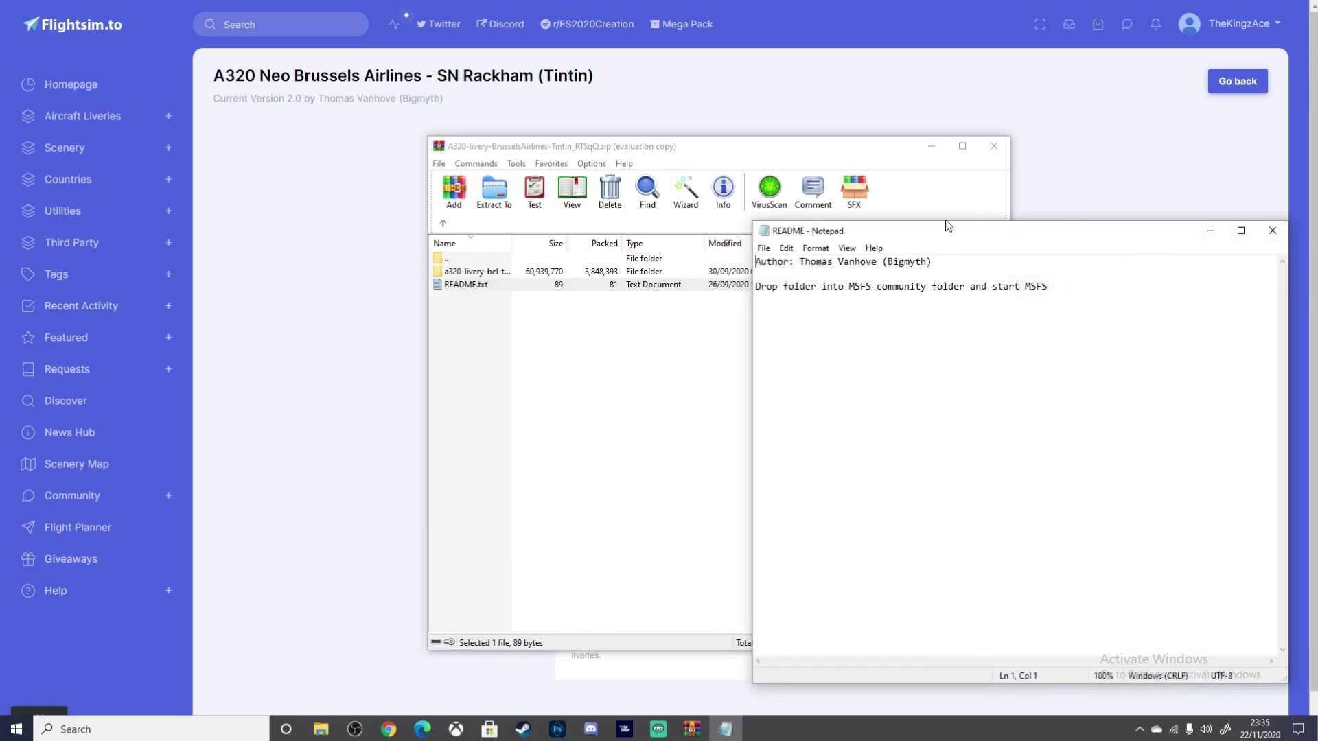
pyautogui.click(975, 220)
pyautogui.click(1094, 251)
pyautogui.click(1272, 233)
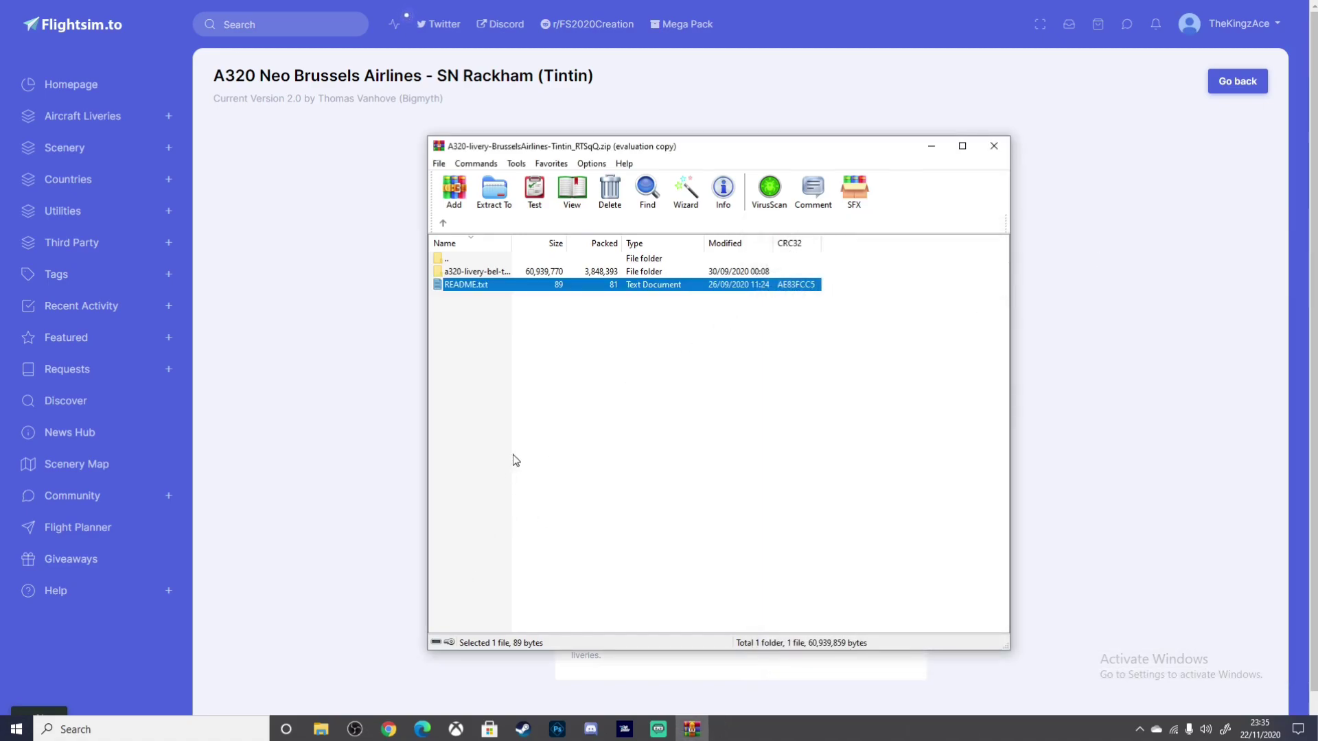
pyautogui.click(487, 272)
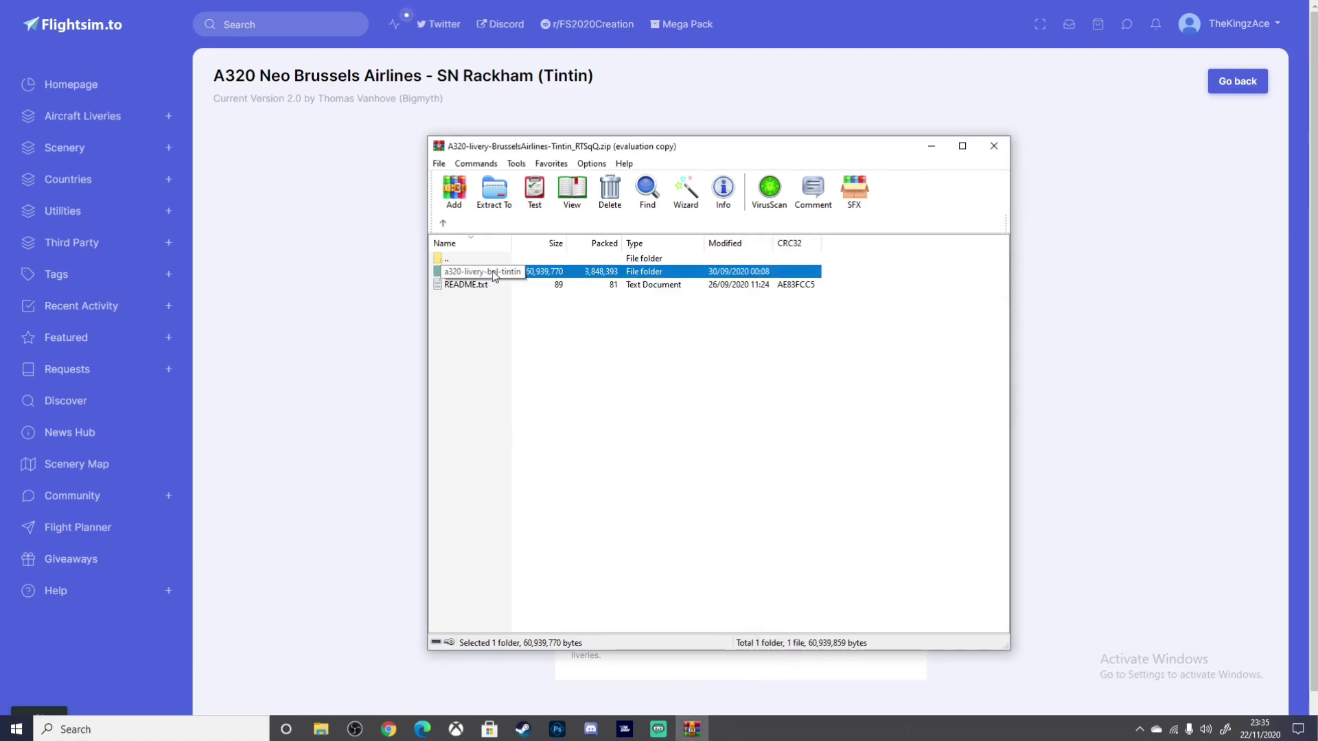
pyautogui.rightClick(505, 273)
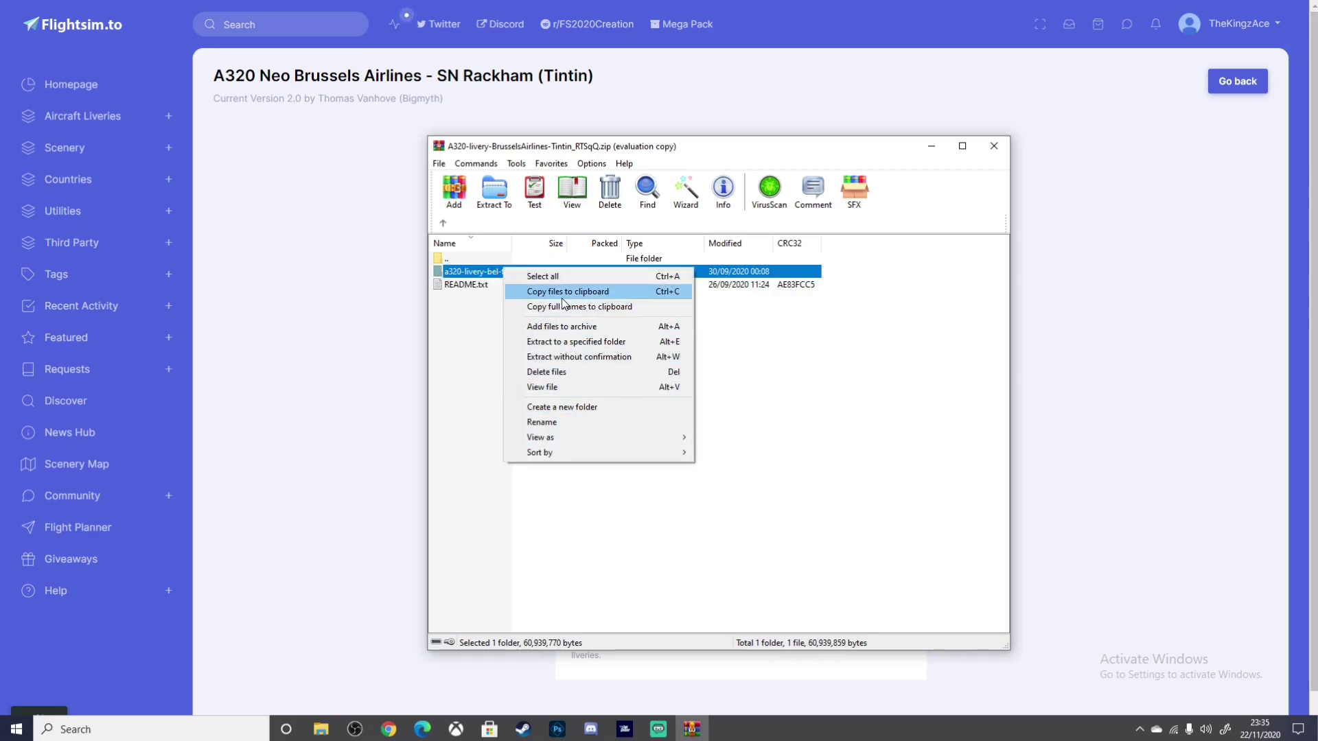
pyautogui.click(772, 351)
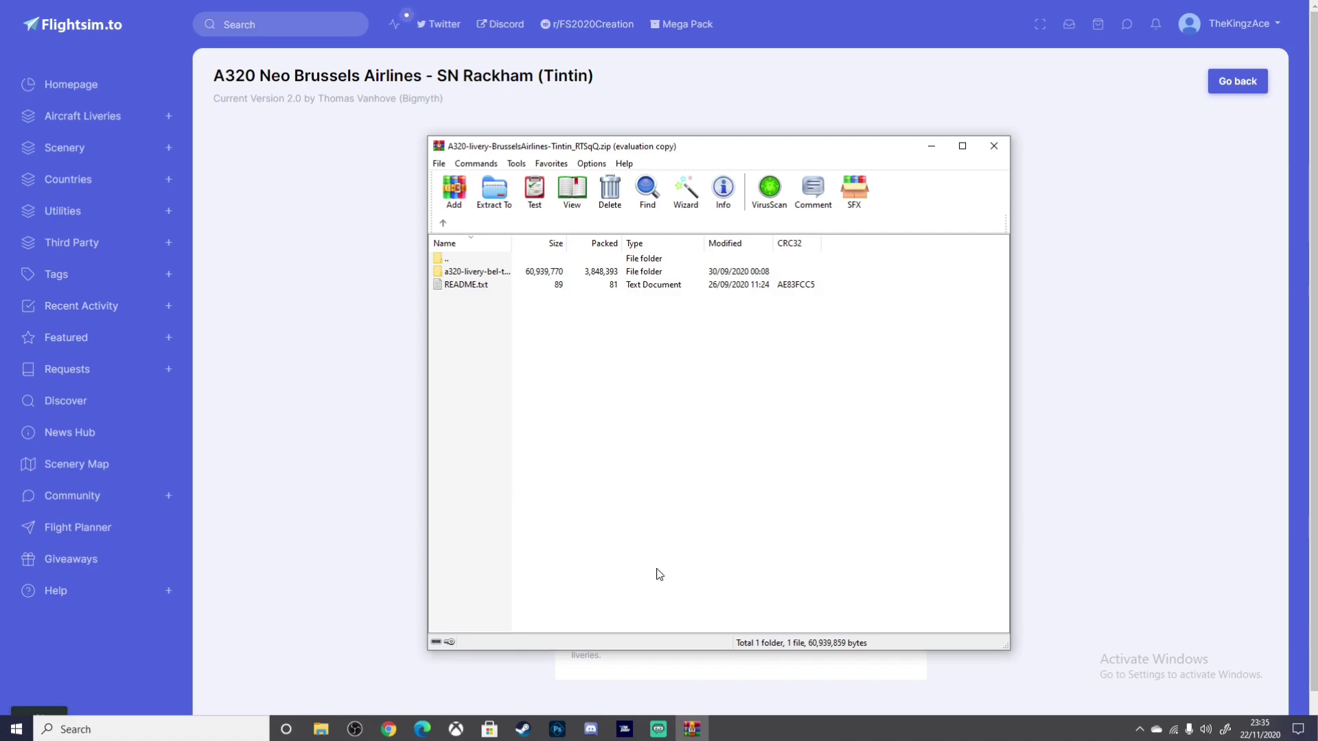
# Copy the a320-livery-bel-tintin folder from the archive into the Flight Simulators Community folder on Flight Sim Drive (S:)
pyautogui.click(321, 732)
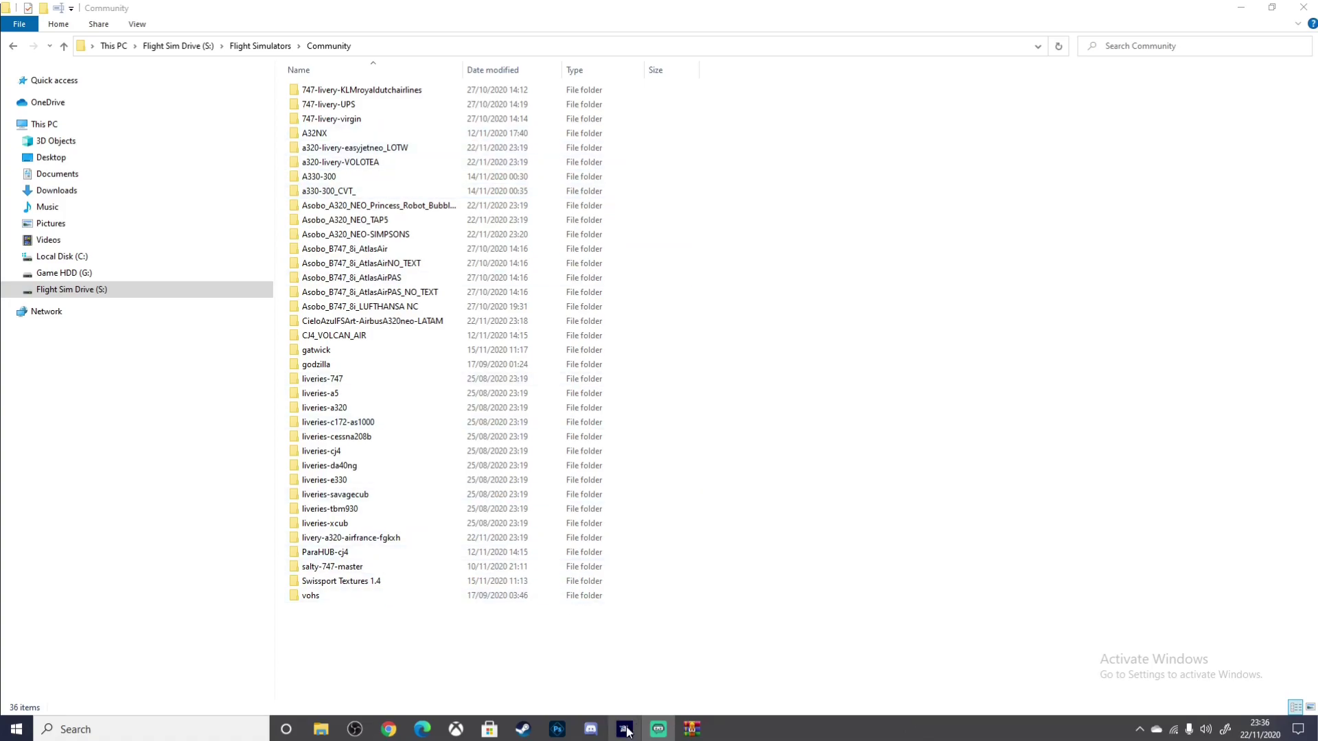
pyautogui.click(692, 733)
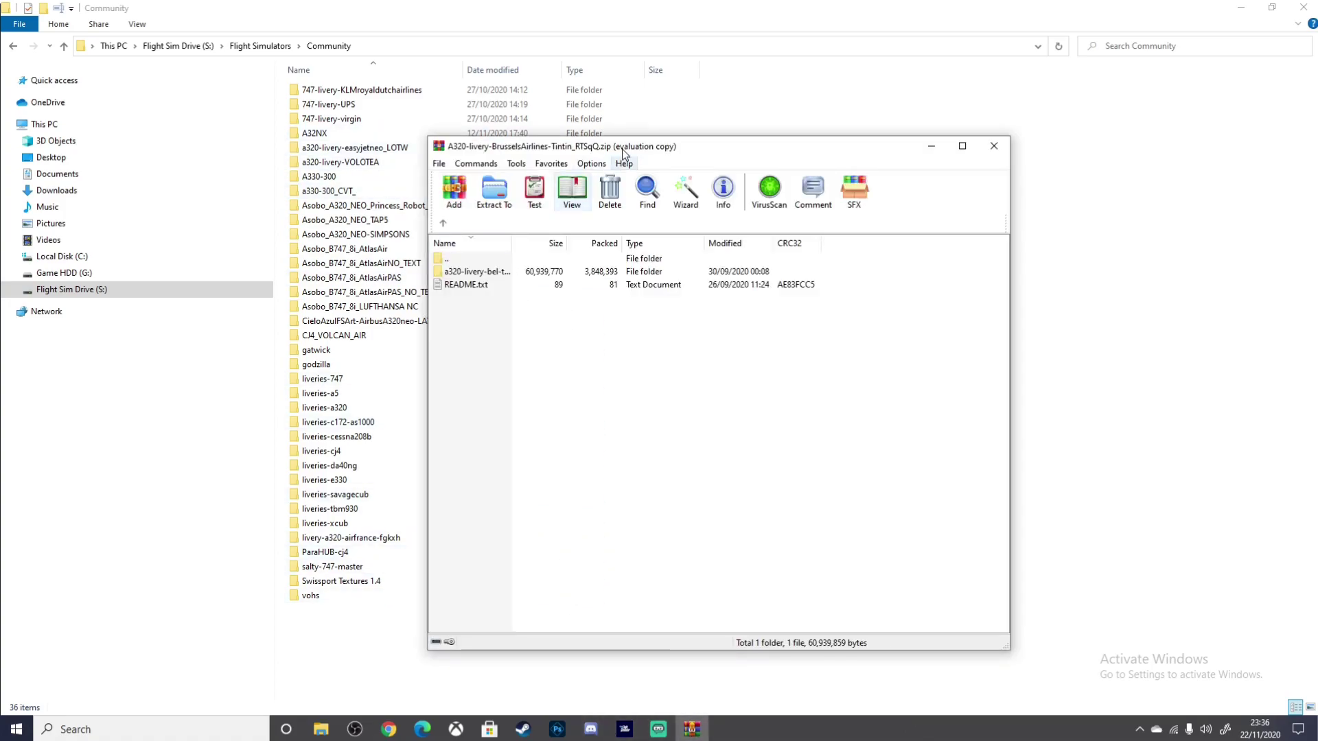
pyautogui.moveTo(622, 150); pyautogui.dragTo(987, 275)
pyautogui.click(855, 396)
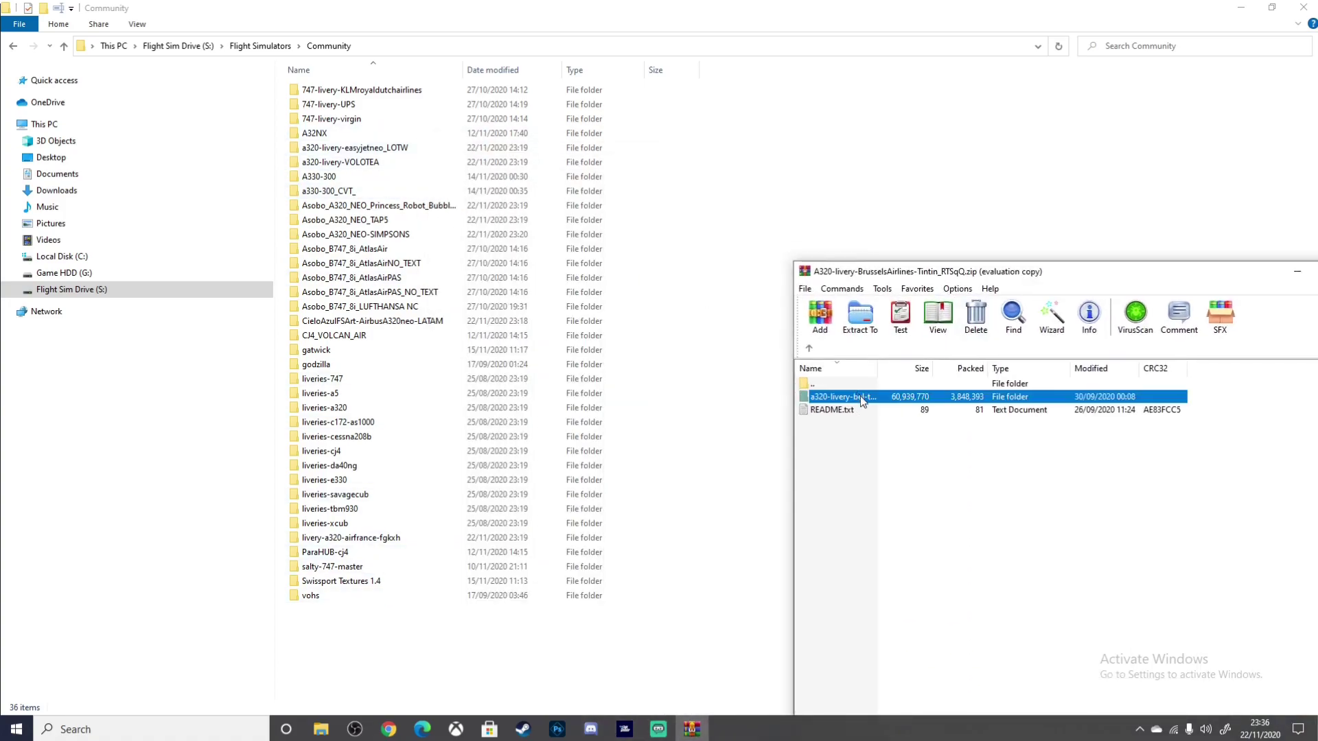
pyautogui.moveTo(465, 649); pyautogui.dragTo(467, 651)
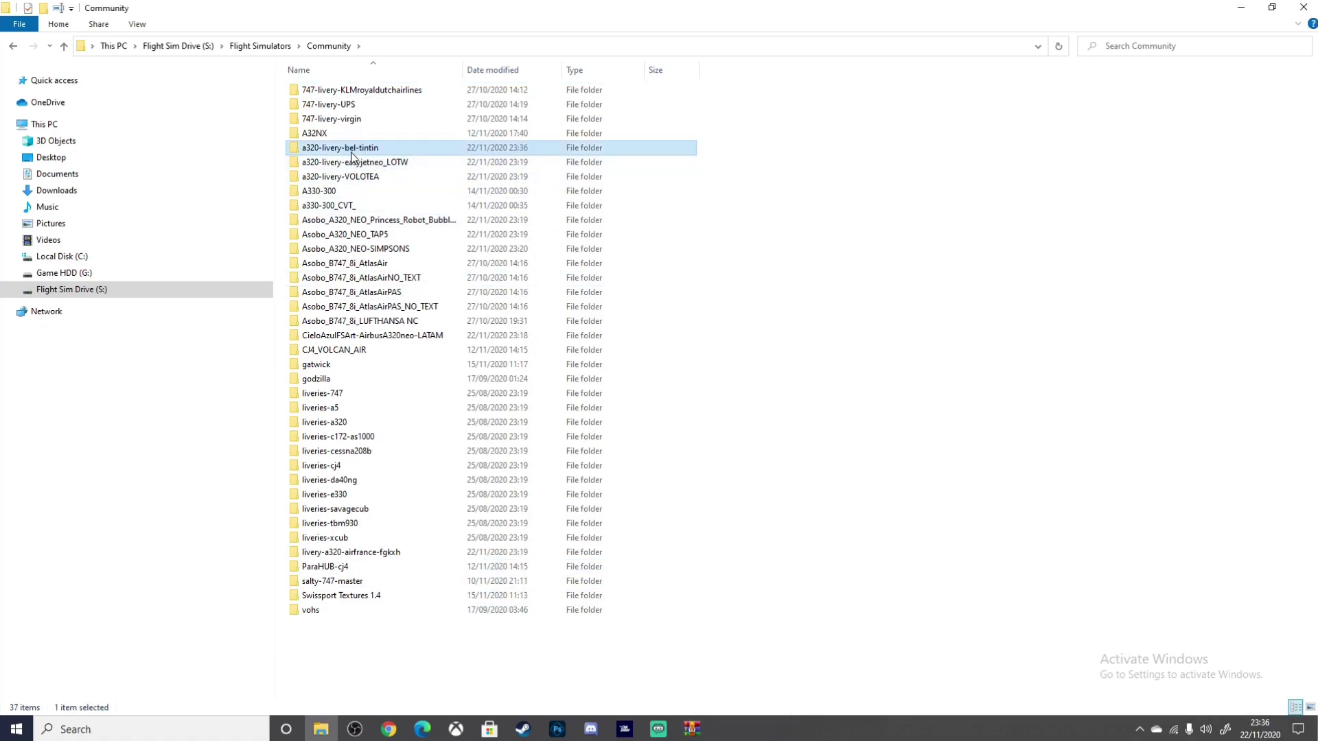
pyautogui.click(1074, 254)
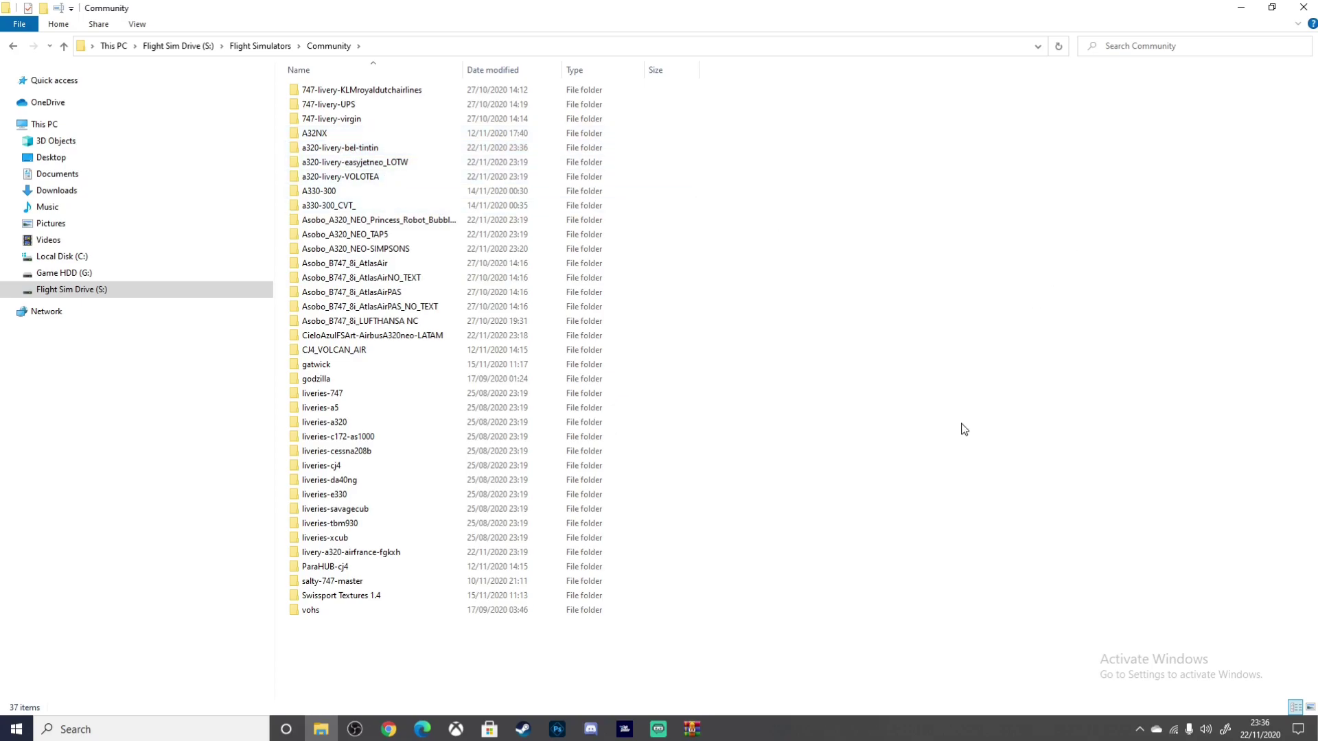
# Close the Community folder window and the livery archive
pyautogui.click(1308, 6)
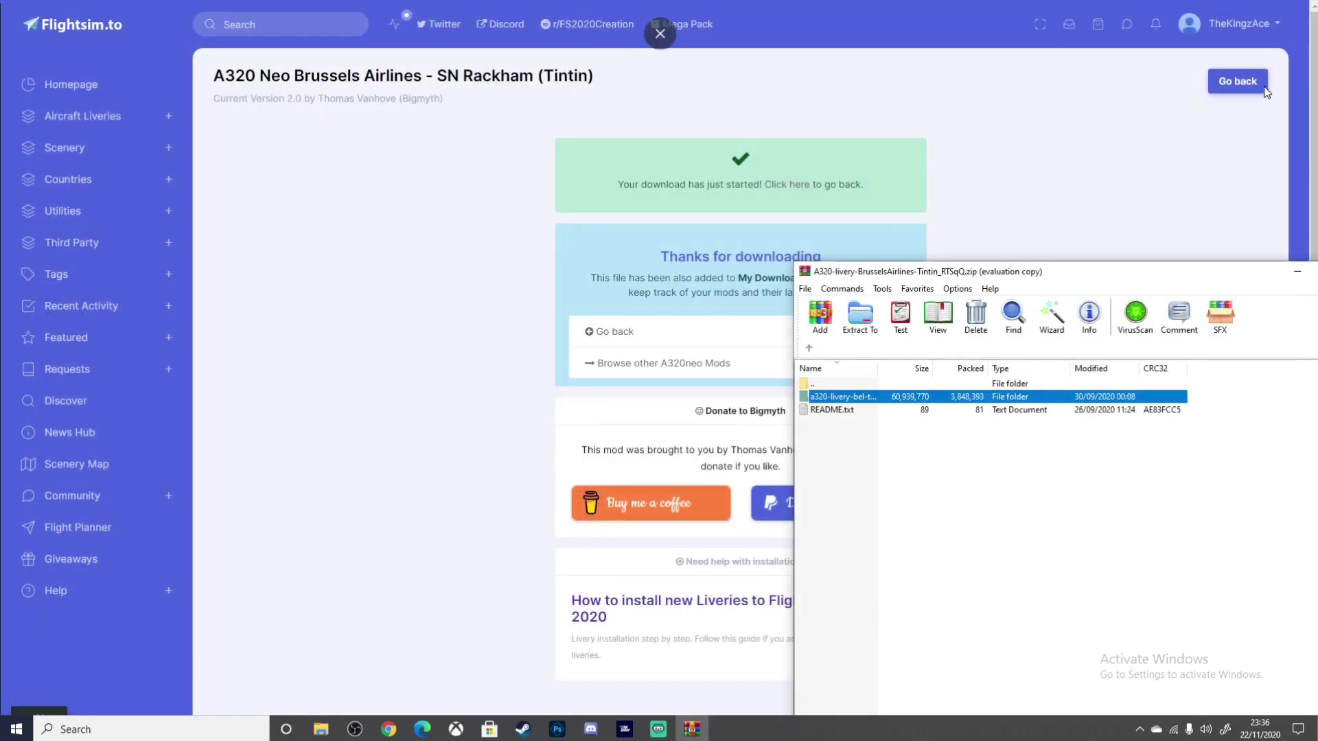
pyautogui.moveTo(1265, 276); pyautogui.dragTo(938, 266)
pyautogui.click(1030, 258)
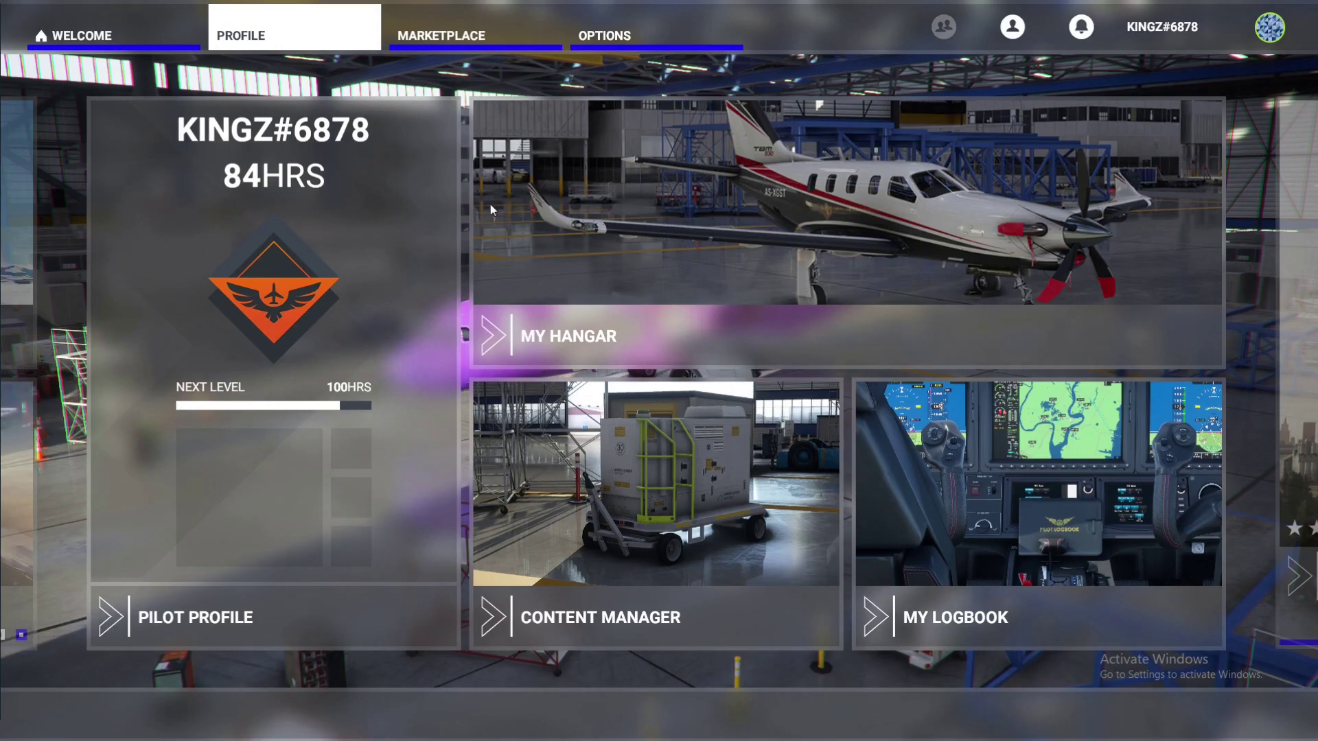
# In Microsoft Flight Simulator's hangar, open the Airbus liveries and apply LATAM Chile (CC-BHD)
pyautogui.click(560, 270)
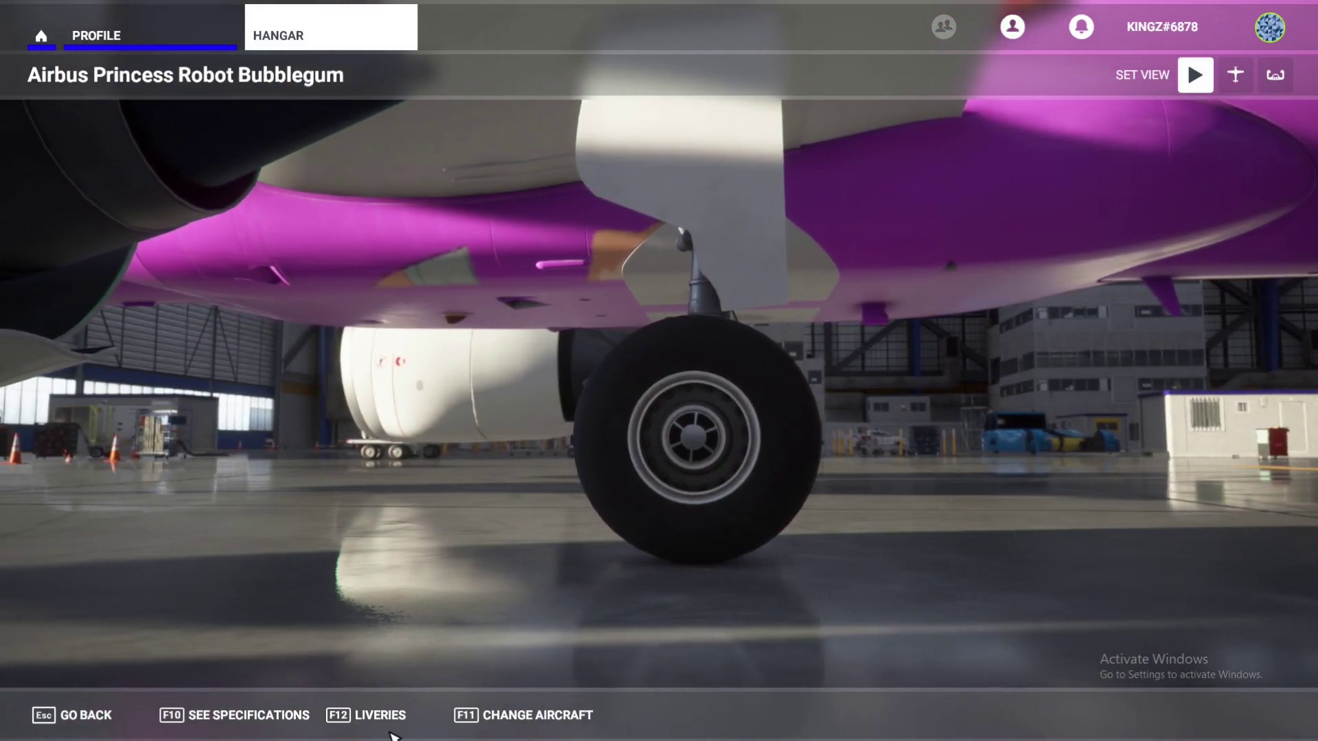
pyautogui.click(403, 718)
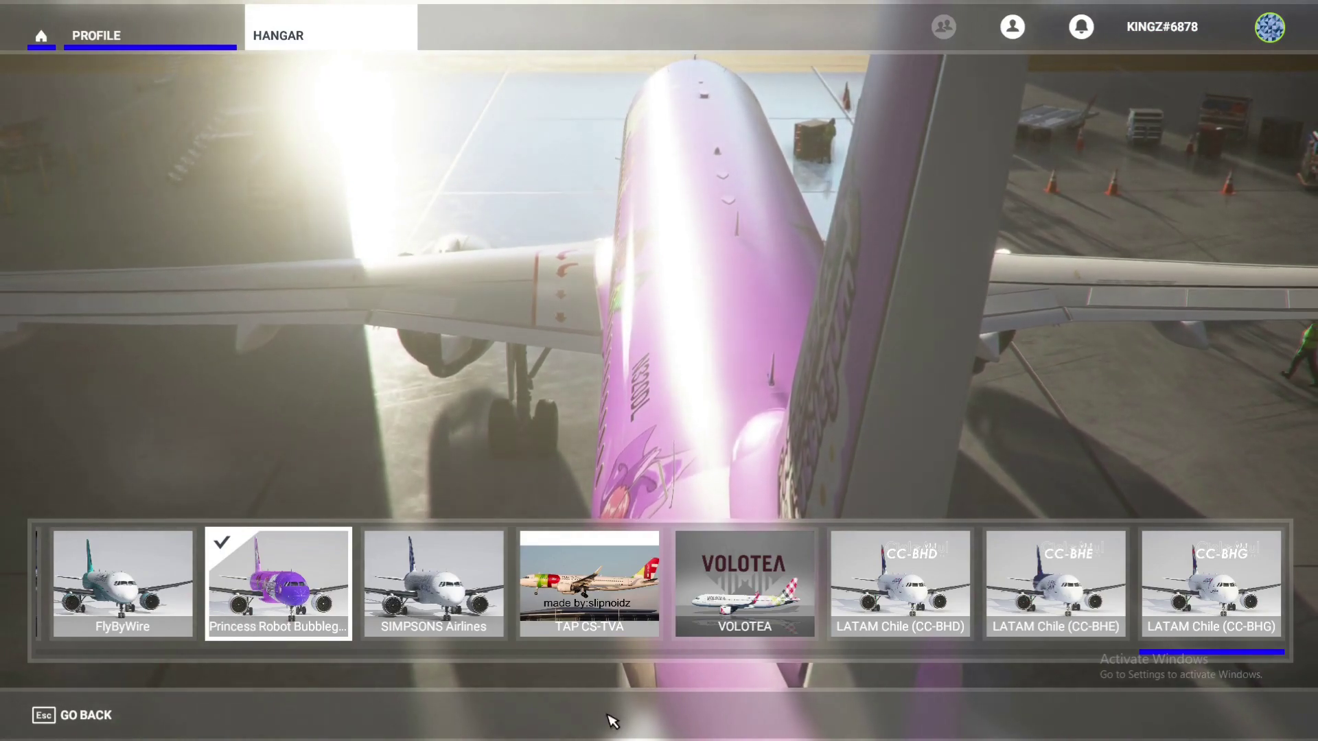
pyautogui.moveTo(1191, 658); pyautogui.dragTo(1149, 653)
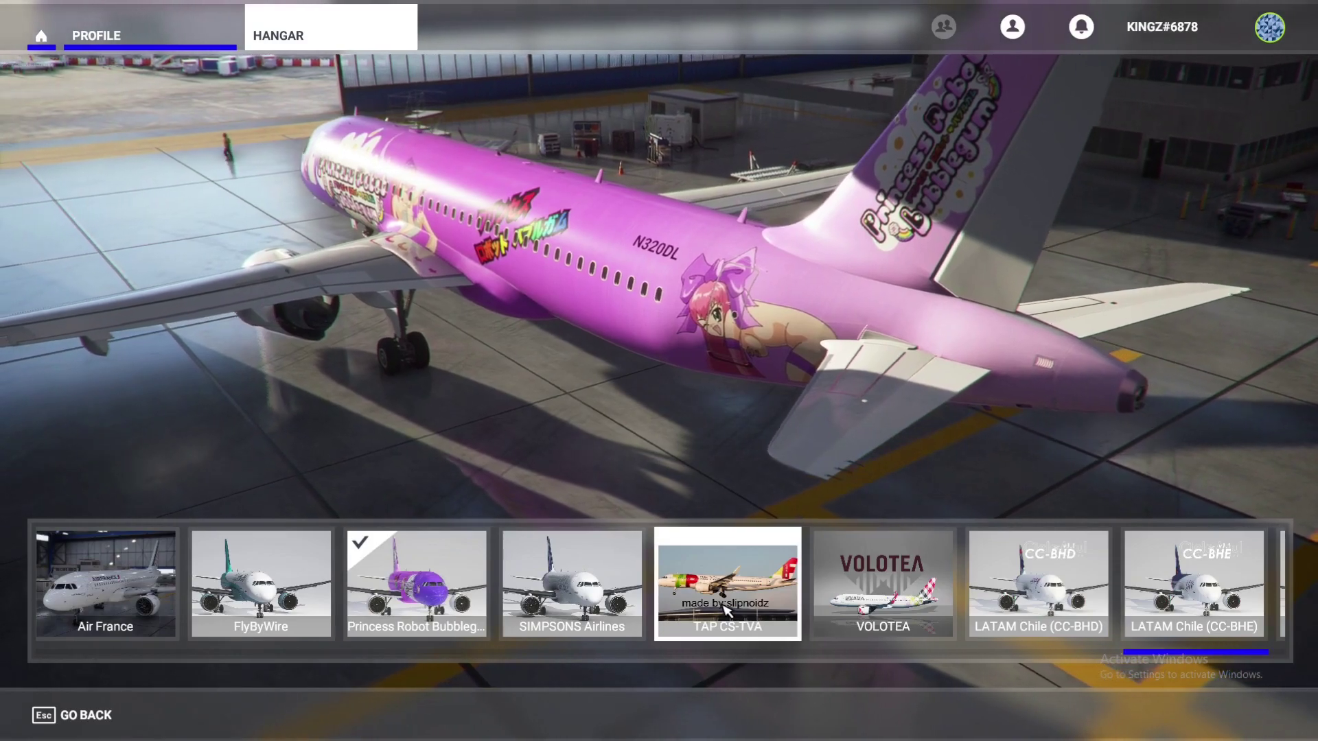
pyautogui.scroll(-1, 919, 601)
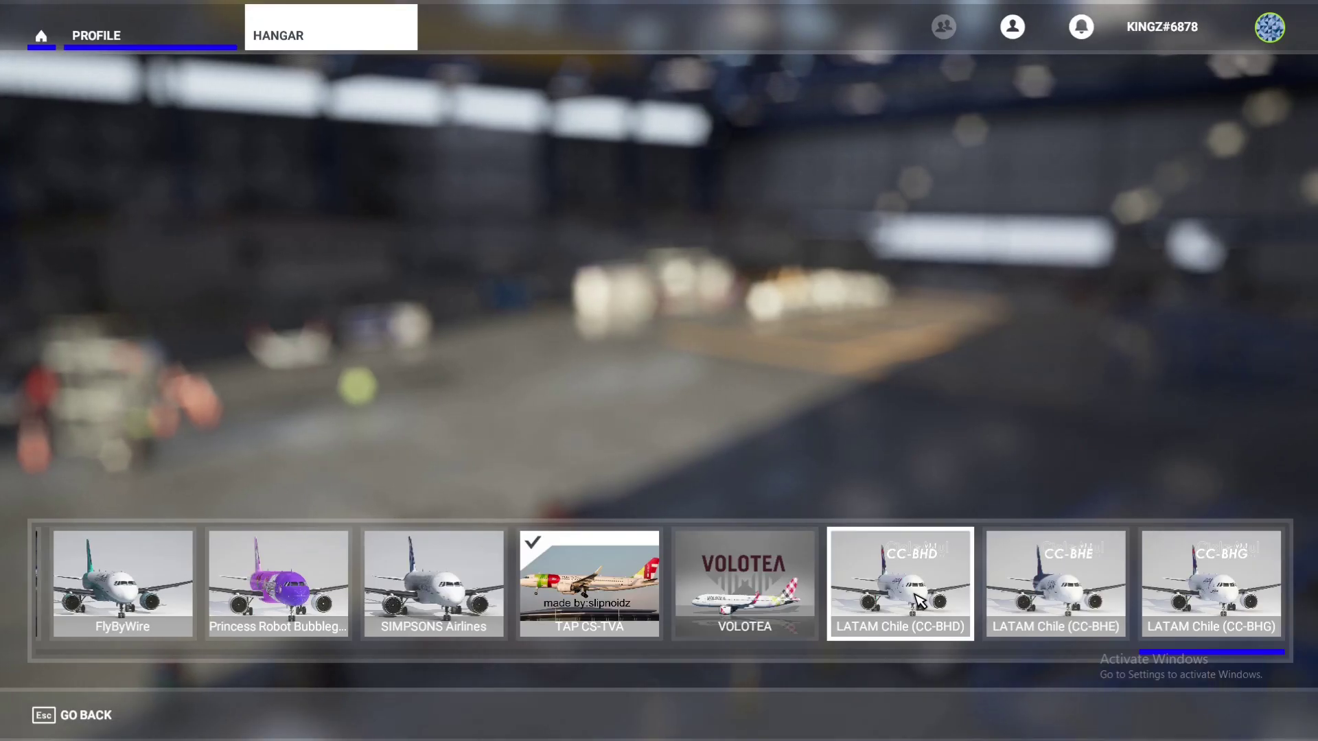
pyautogui.click(918, 601)
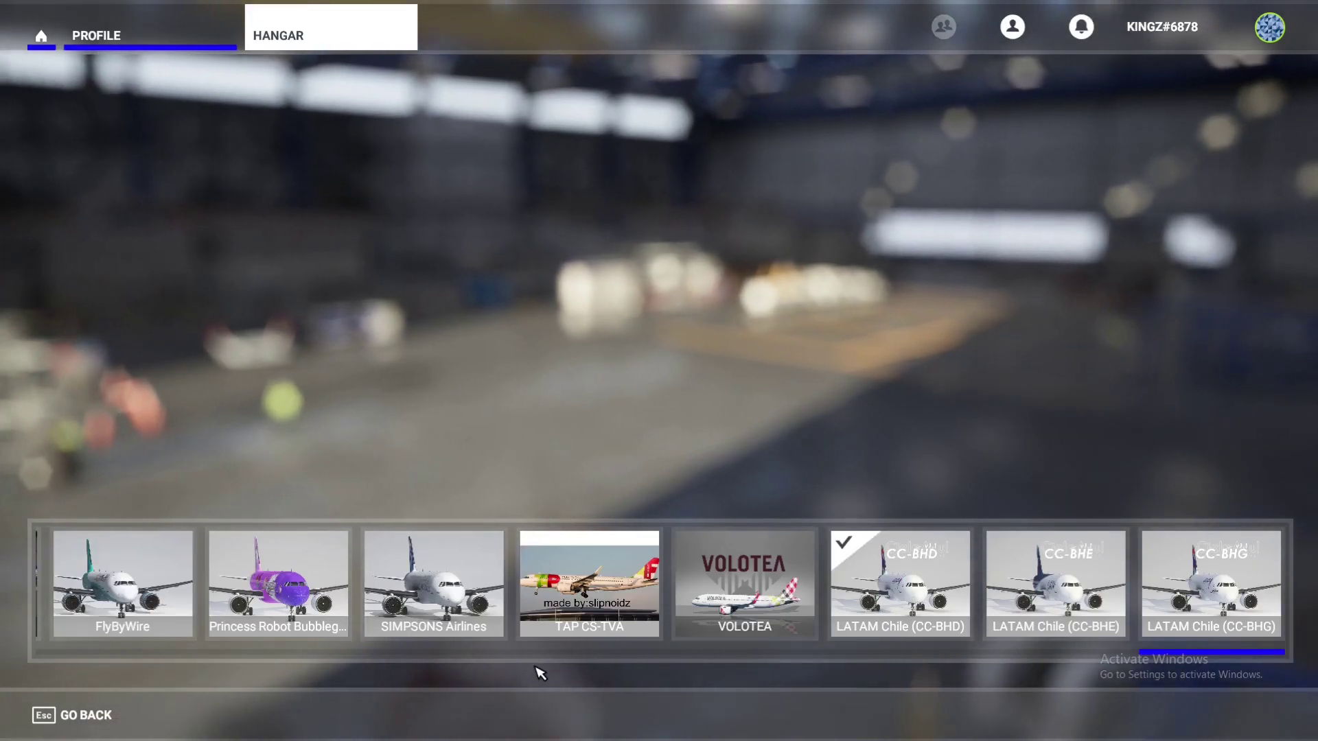